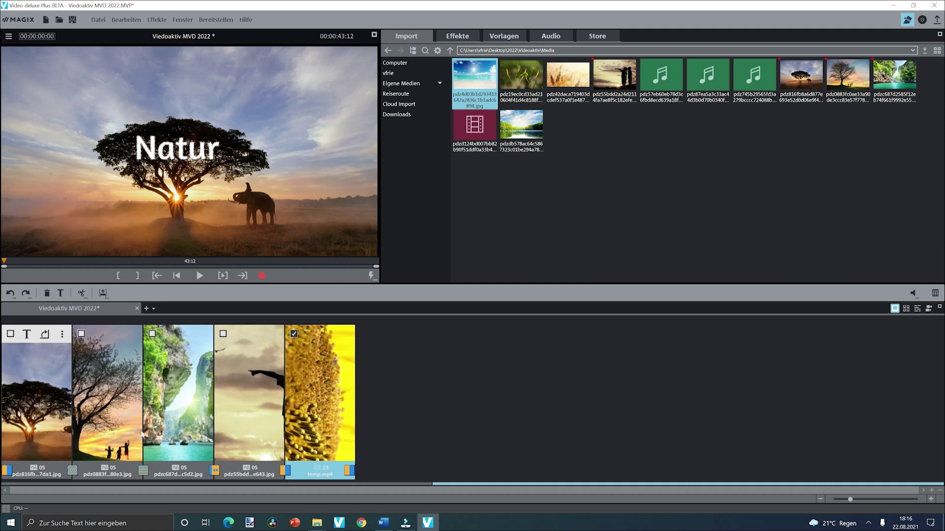
Enlarge the storyboard thumbnails and append the beach picture after the last clip, temp.mp4
drag(860, 502, 893, 503)
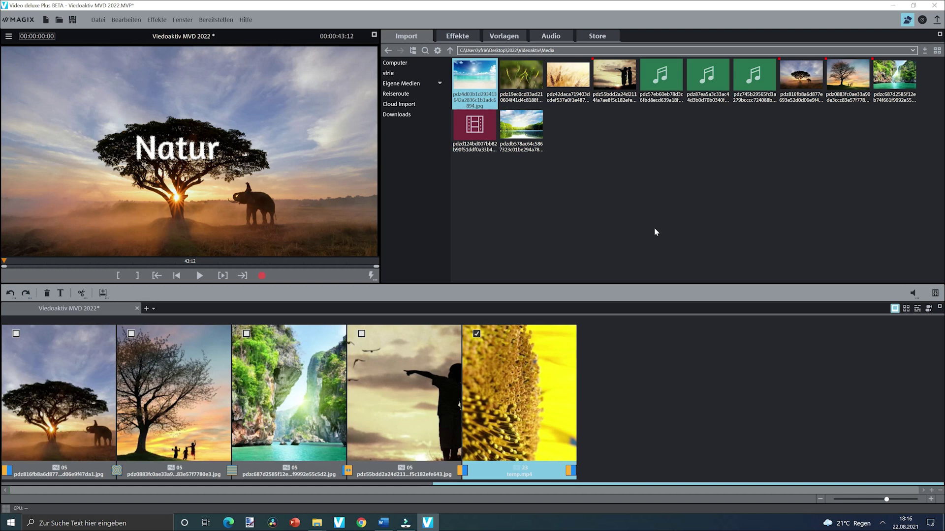
mouse_move(485, 102)
drag(477, 74, 655, 357)
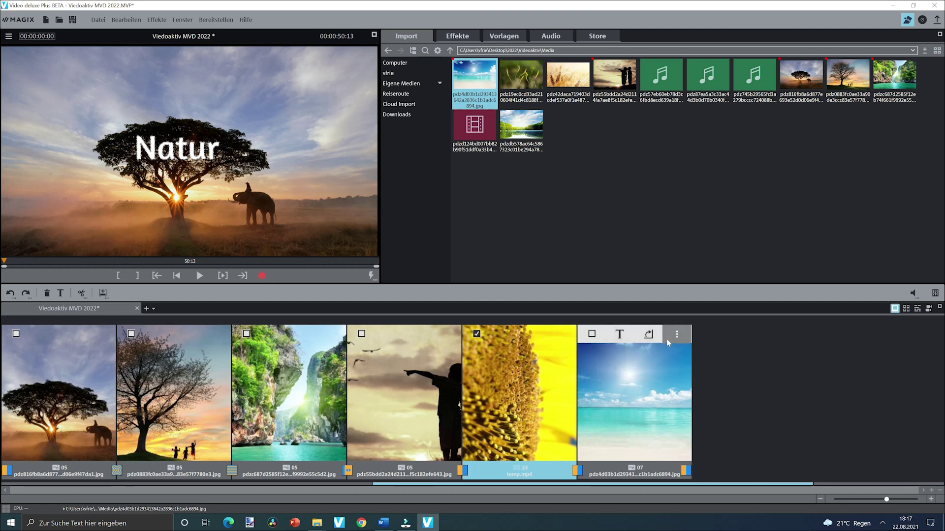
Move the beach picture to the fourth storyboard position, directly before the silhouette picture, and return the playhead to the start
drag(668, 343, 411, 374)
click(441, 326)
drag(432, 335, 9, 327)
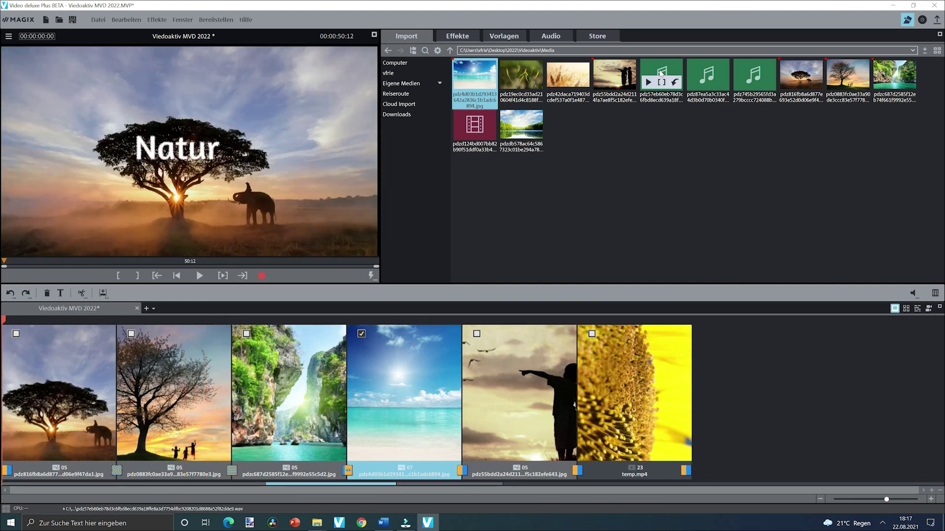
Add the first WAV music file beneath the storyboard, shorten it to about 02:00:03, and play the film from the start
click(659, 77)
drag(714, 301, 719, 354)
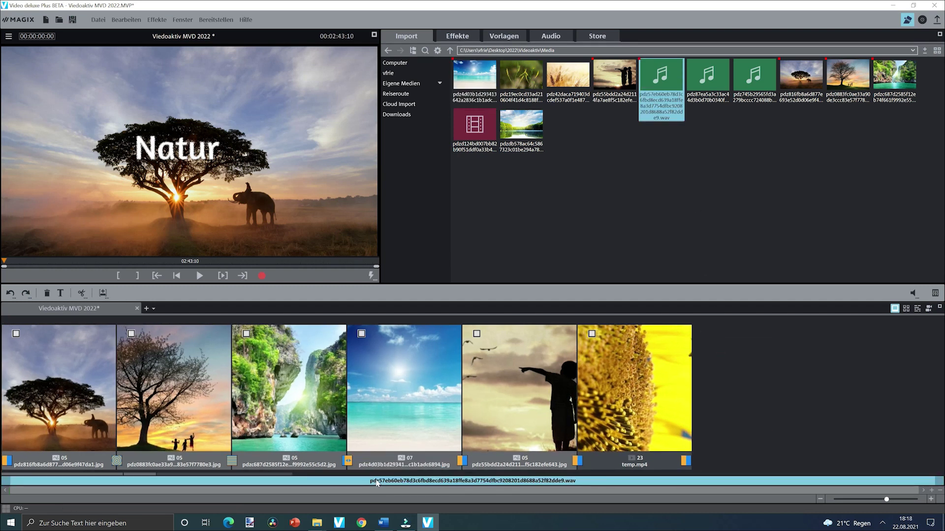
drag(940, 484, 691, 485)
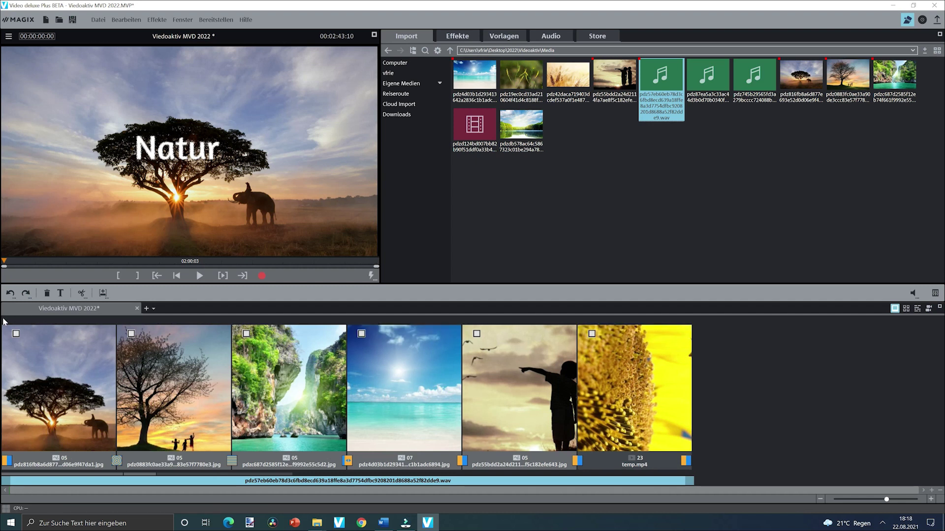
mouse_move(6, 320)
mouse_down()
mouse_move(36, 322)
mouse_move(2, 322)
mouse_up()
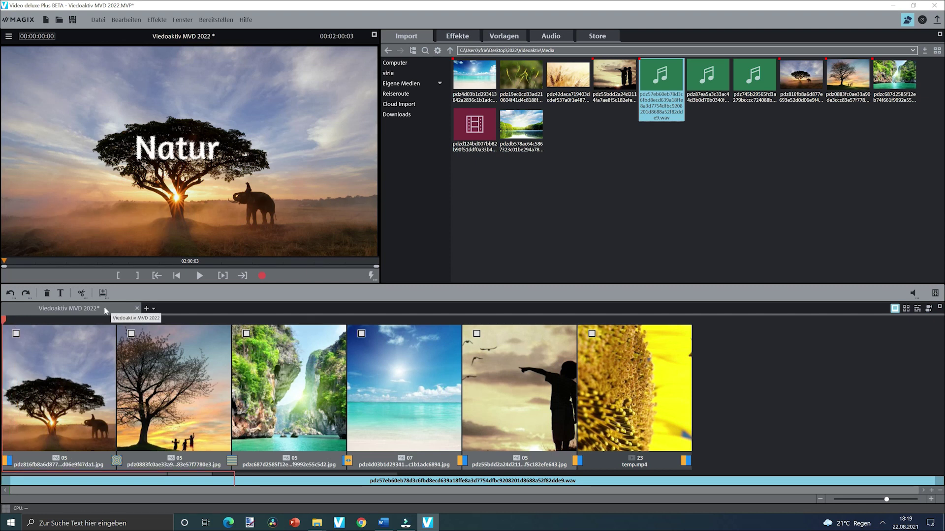
key(space)
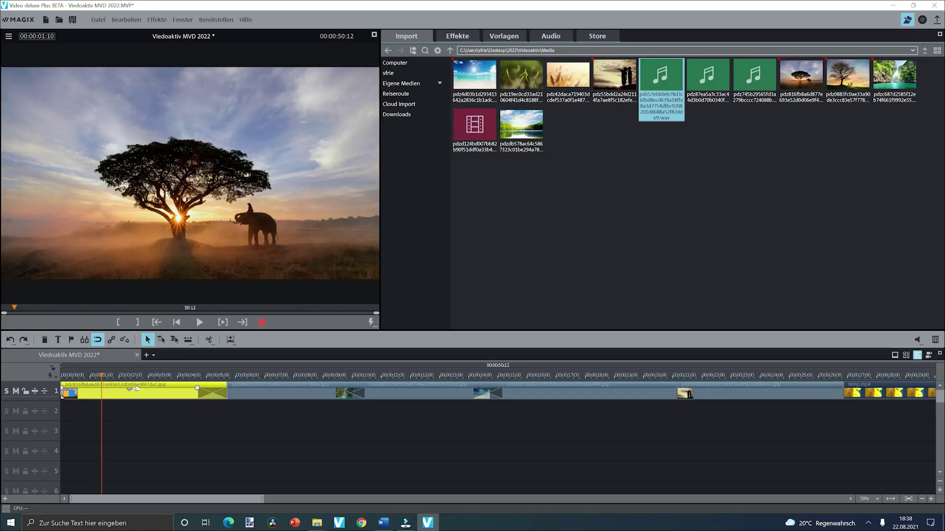
Try straightening the tree picture's horizon to -5 with guide lines shown, and reset the horizon effect
click(452, 37)
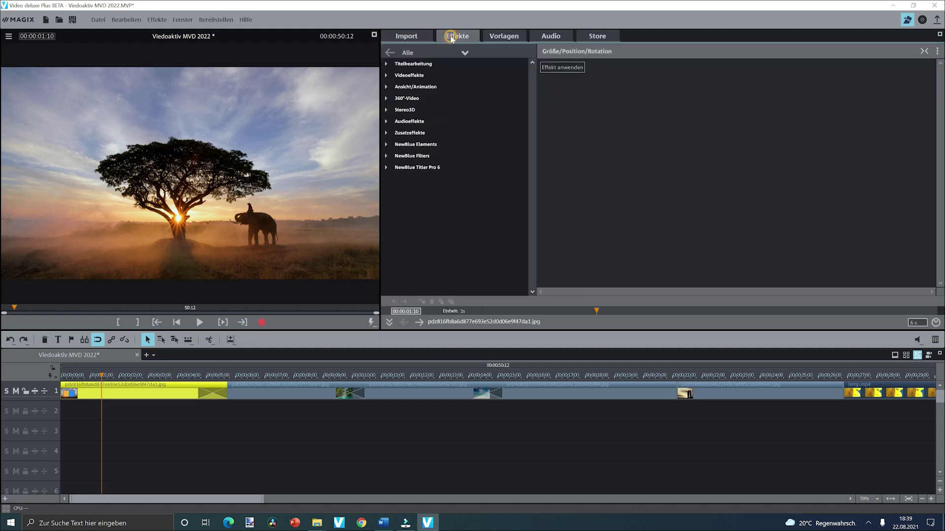
click(386, 88)
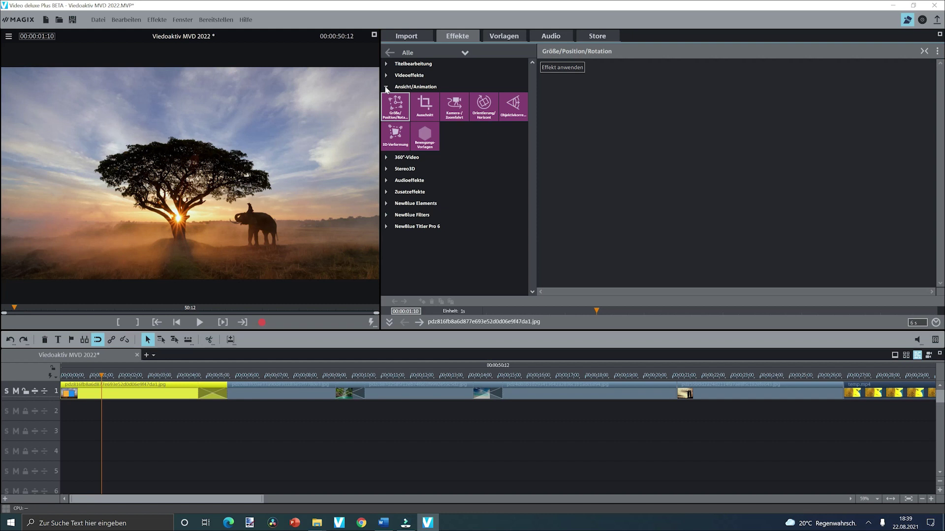
click(482, 107)
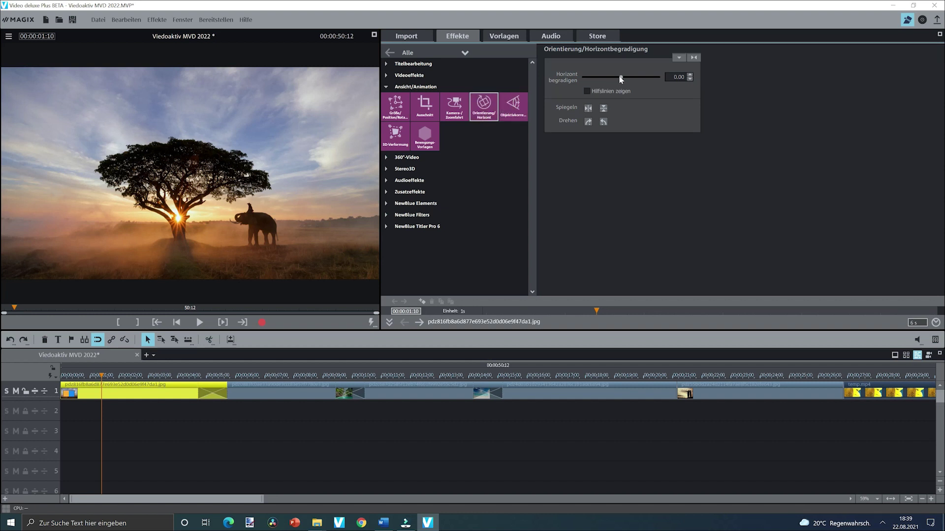
mouse_move(619, 79)
mouse_down()
mouse_move(575, 82)
mouse_move(610, 80)
mouse_up()
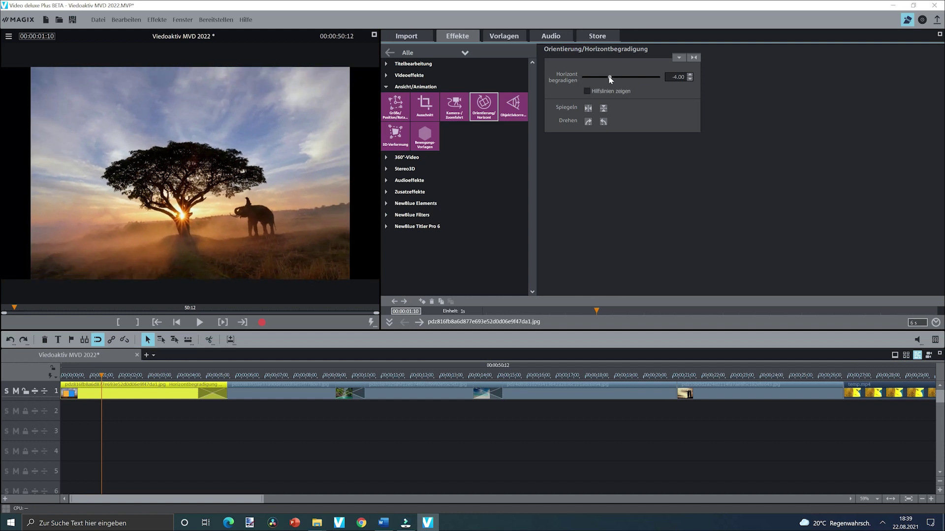
click(592, 91)
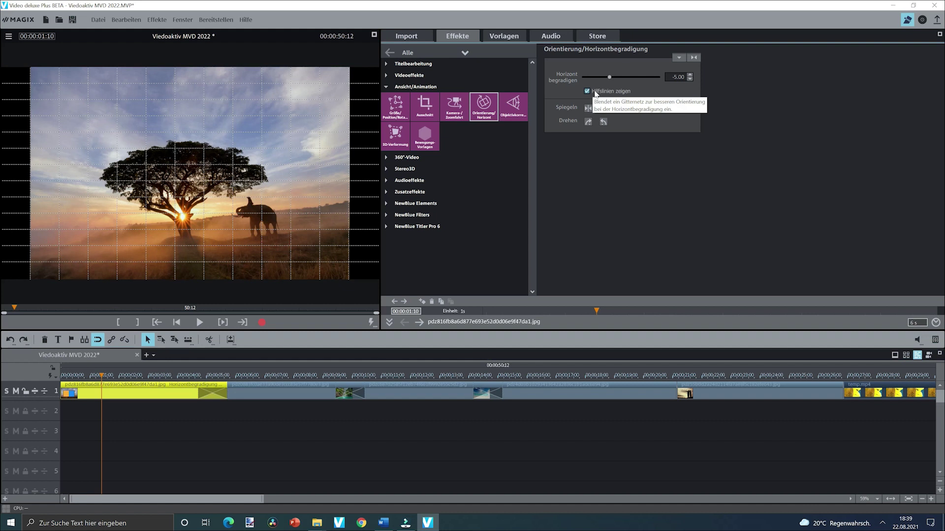
click(697, 59)
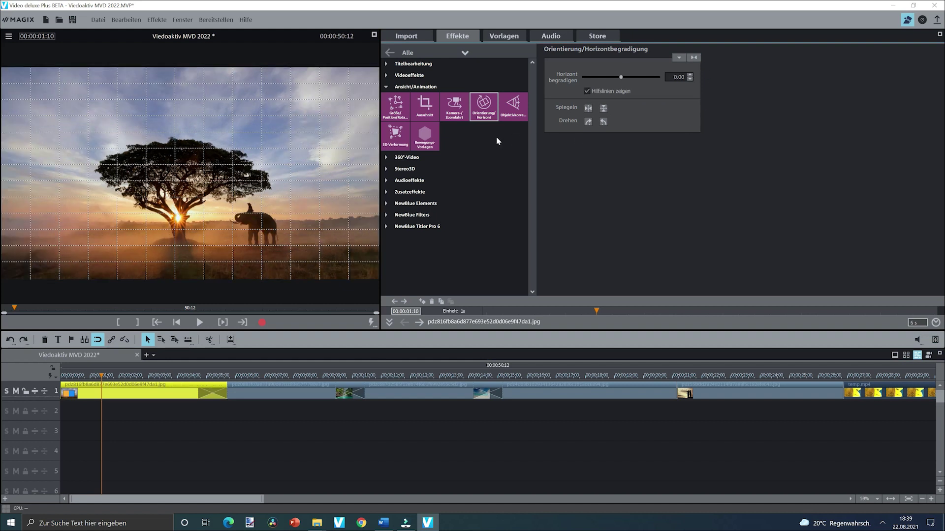
Apply the Größe/Position/Rotation effect to the tree picture and scale it proportionally to about 2178 by 1225 pixels
click(395, 106)
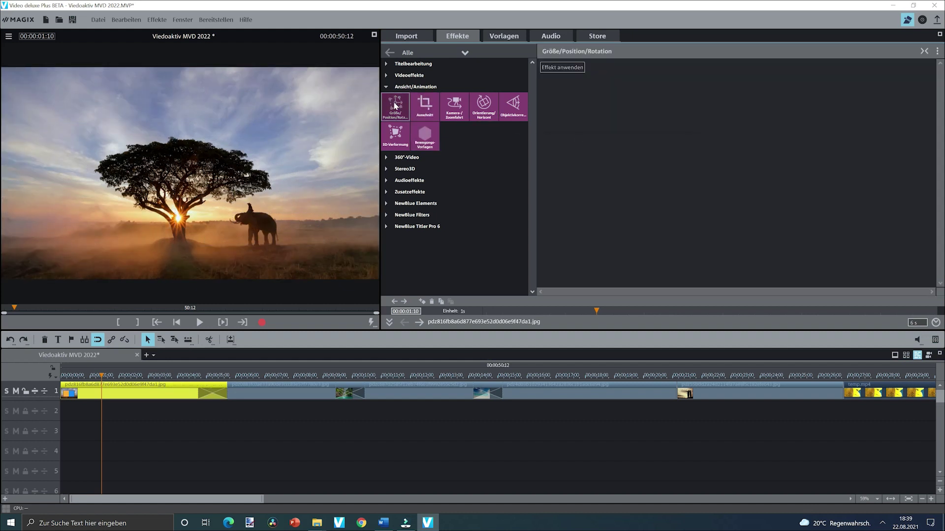
click(568, 68)
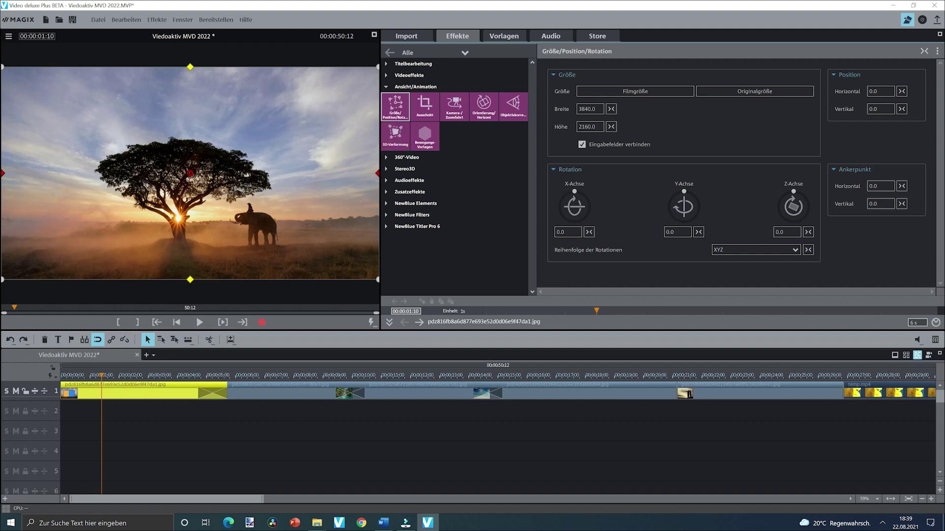
scroll(66, 89, down, 5)
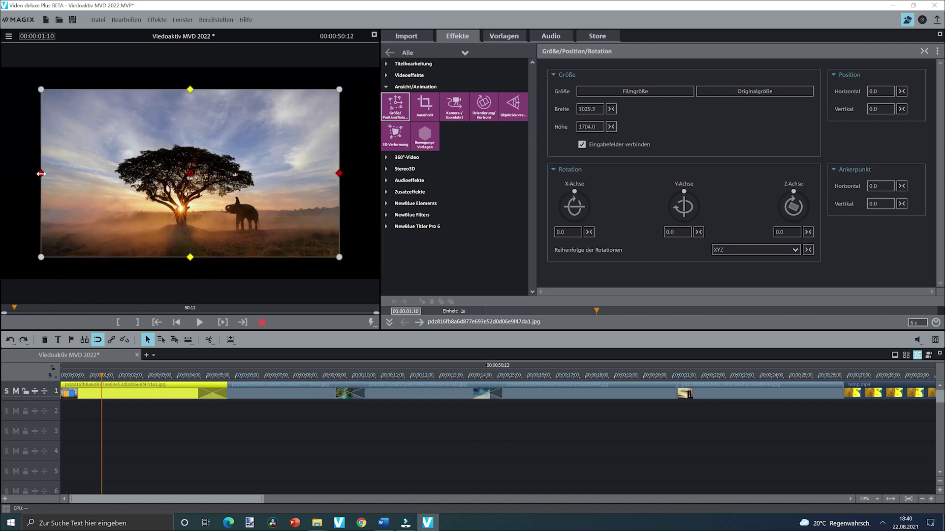
scroll(42, 174, down, 10)
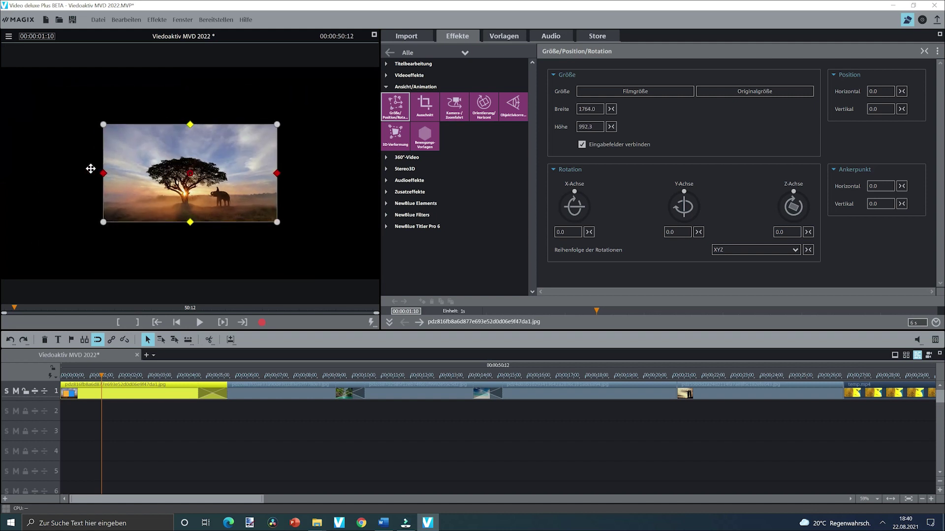
scroll(162, 154, up, 4)
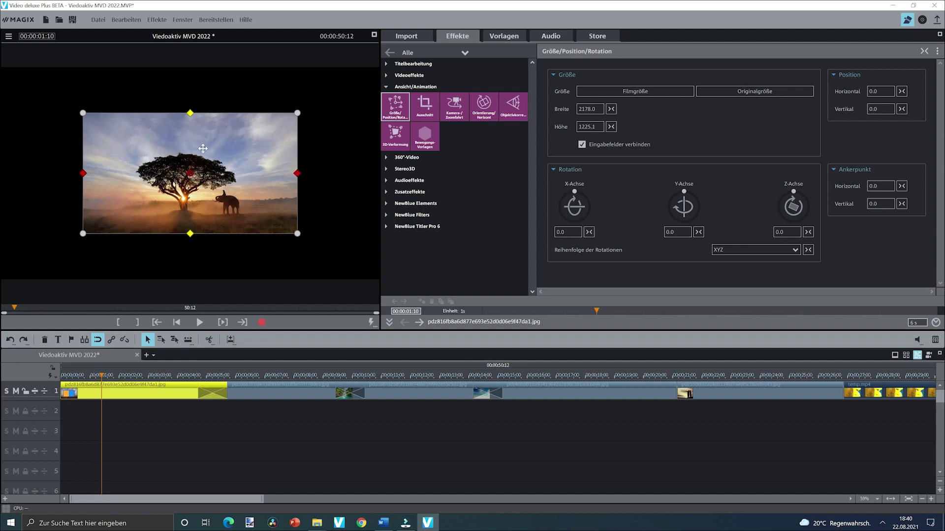
Unlink the width and height, stretch the tree picture to about 2220 by 1080, and move it to position -45, 30
click(581, 145)
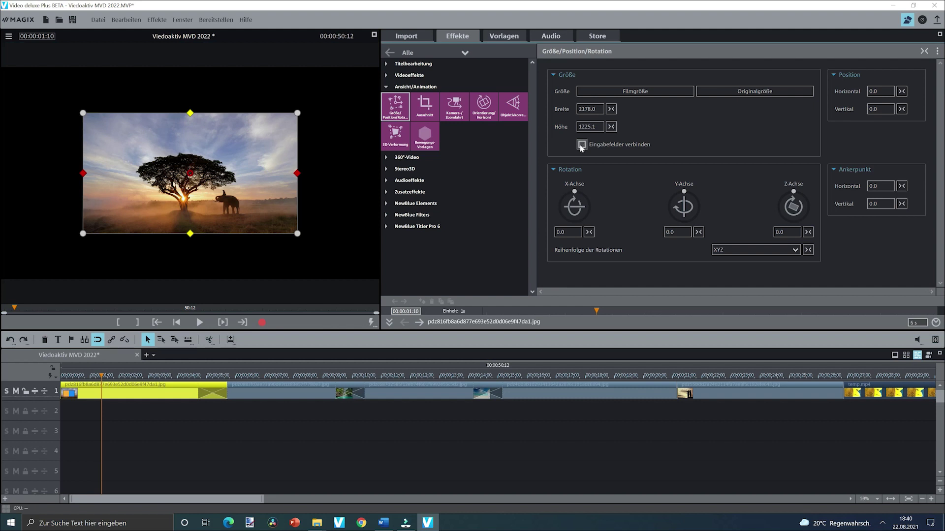
mouse_move(297, 113)
mouse_down()
mouse_move(294, 160)
mouse_move(298, 120)
mouse_up()
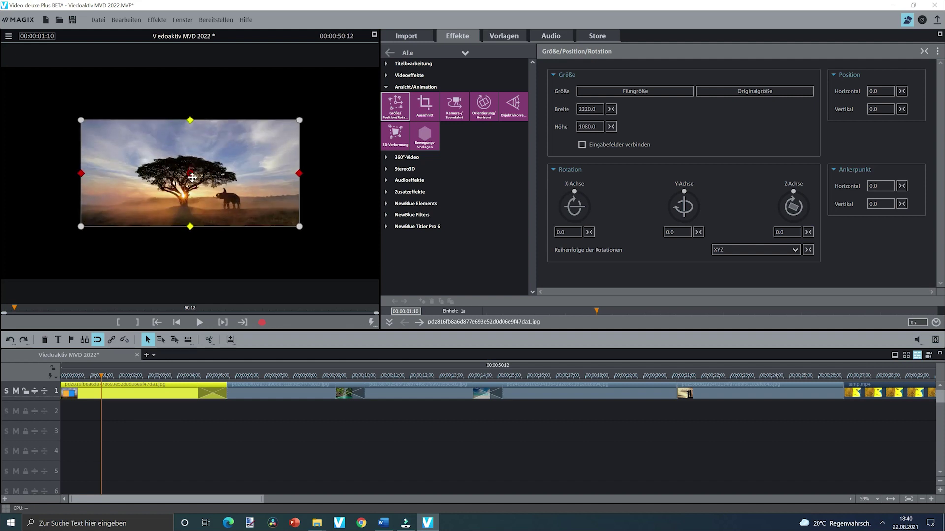
mouse_move(186, 177)
mouse_down()
mouse_move(194, 181)
mouse_move(187, 176)
mouse_up()
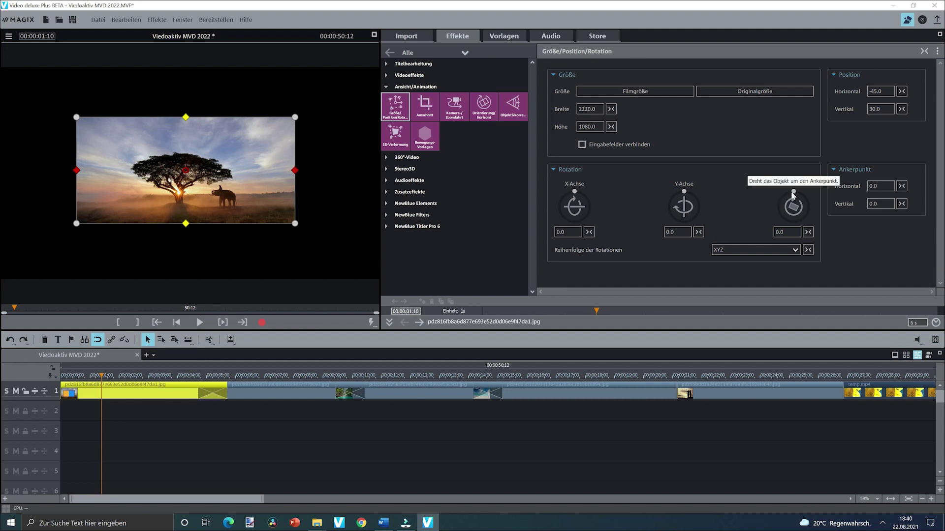
Try rotating the tree picture around the Z axis about its centre and about an anchor point at its upper-left corner
mouse_move(794, 193)
mouse_down()
mouse_move(783, 196)
mouse_move(790, 192)
mouse_up()
click(808, 232)
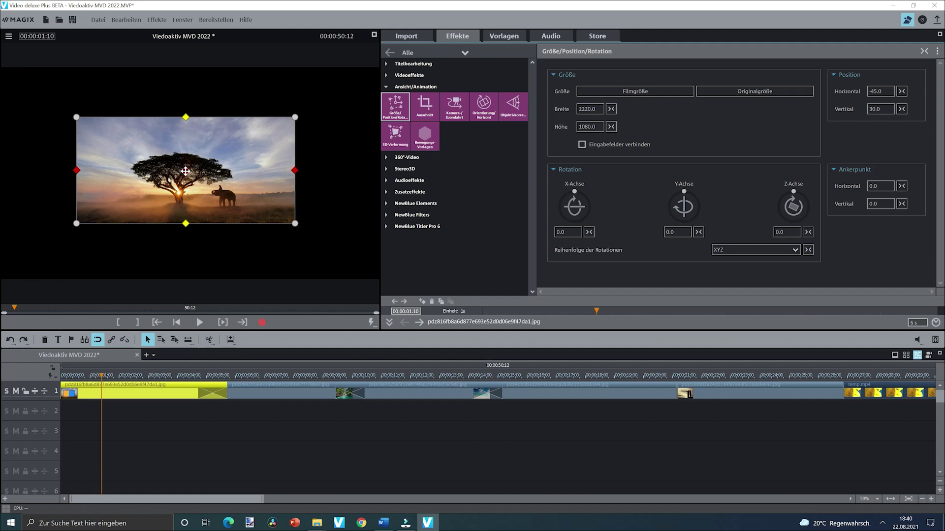
drag(186, 170, 76, 117)
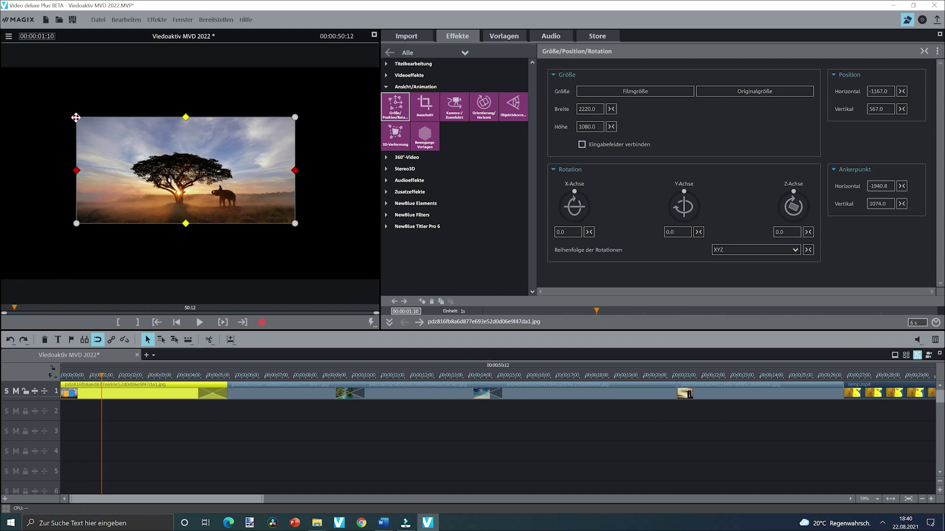
mouse_move(793, 193)
mouse_down()
mouse_move(807, 206)
mouse_move(800, 195)
mouse_move(794, 202)
mouse_up()
drag(76, 117, 184, 87)
Tilt the tree picture -3.6 around the X axis and resize it to about 1460 by 620 pixels, resetting its position
mouse_move(574, 191)
mouse_down()
mouse_move(593, 202)
mouse_move(541, 188)
mouse_move(574, 186)
mouse_up()
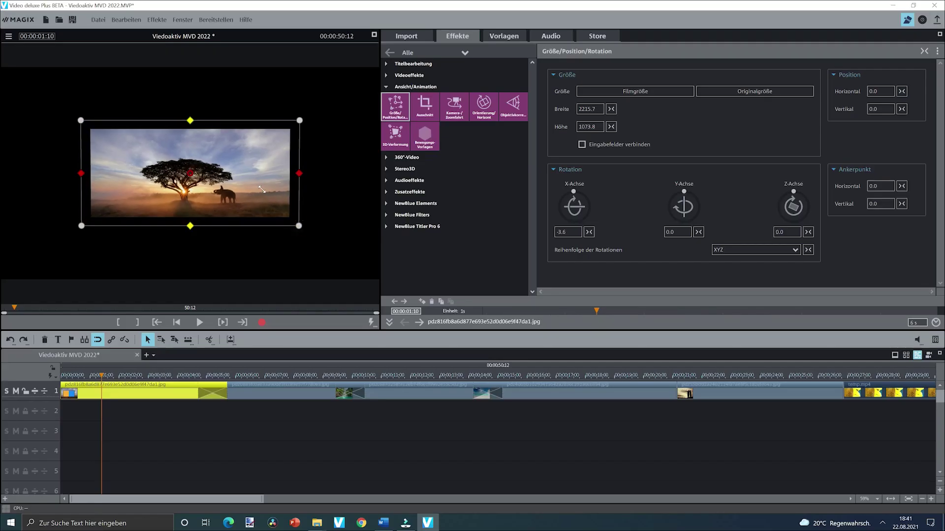
drag(294, 223, 270, 193)
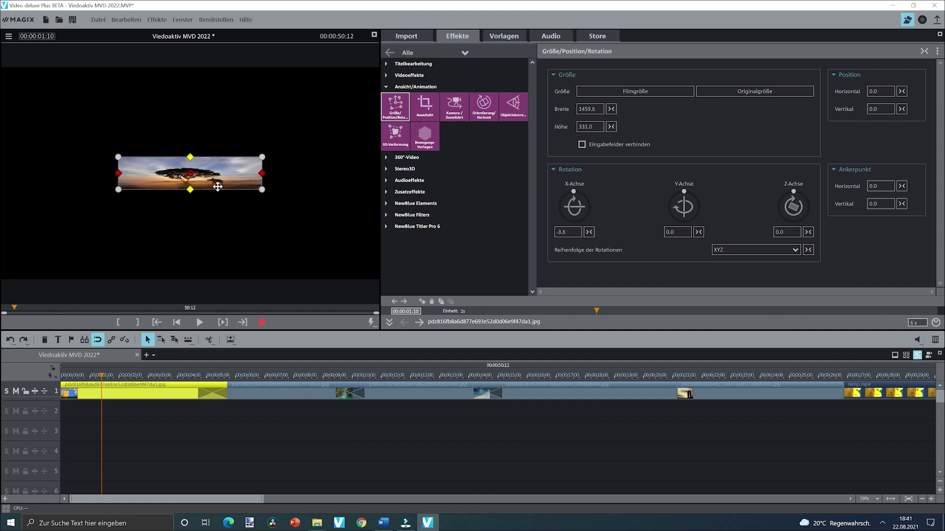
drag(190, 189, 132, 184)
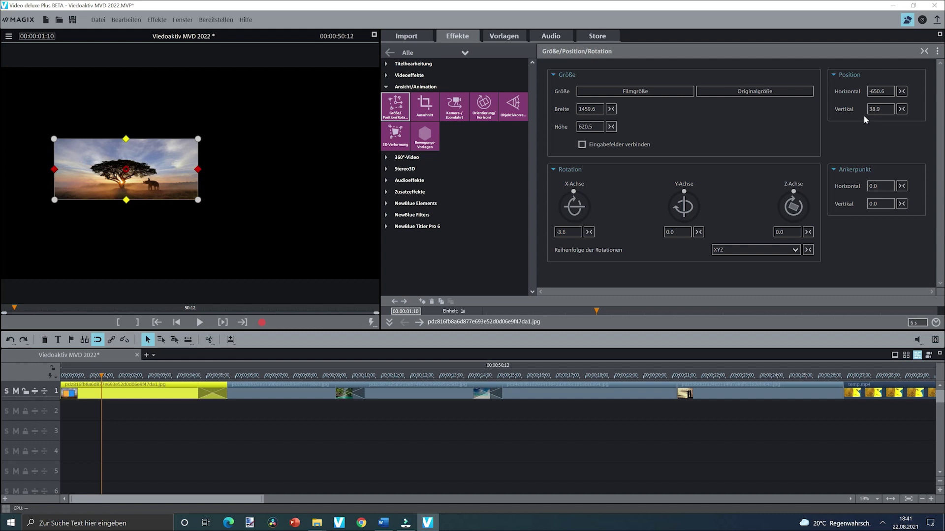
click(902, 91)
click(902, 109)
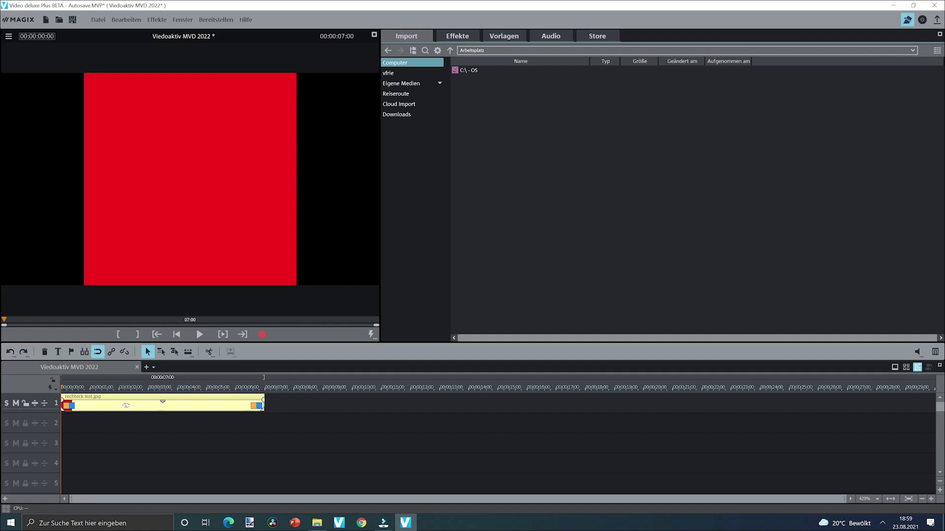
Apply Größe/Position/Rotation to rechteck Rot.jpg and shrink it to about 564 by 564 pixels in the frame's lower-left corner
click(459, 37)
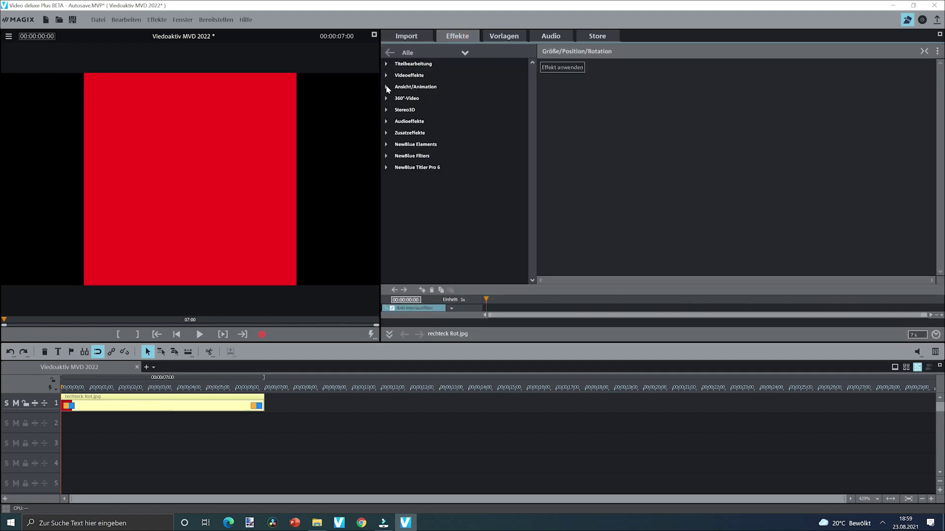
click(387, 88)
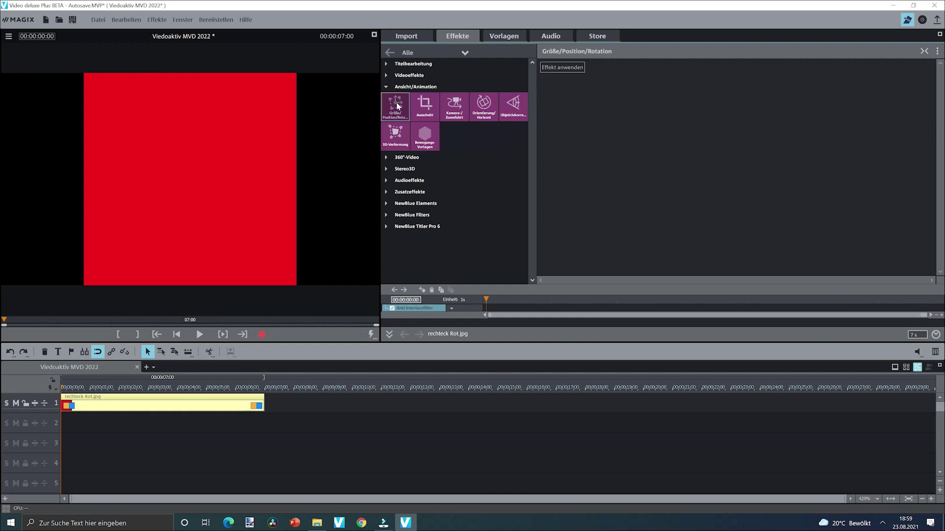
click(553, 70)
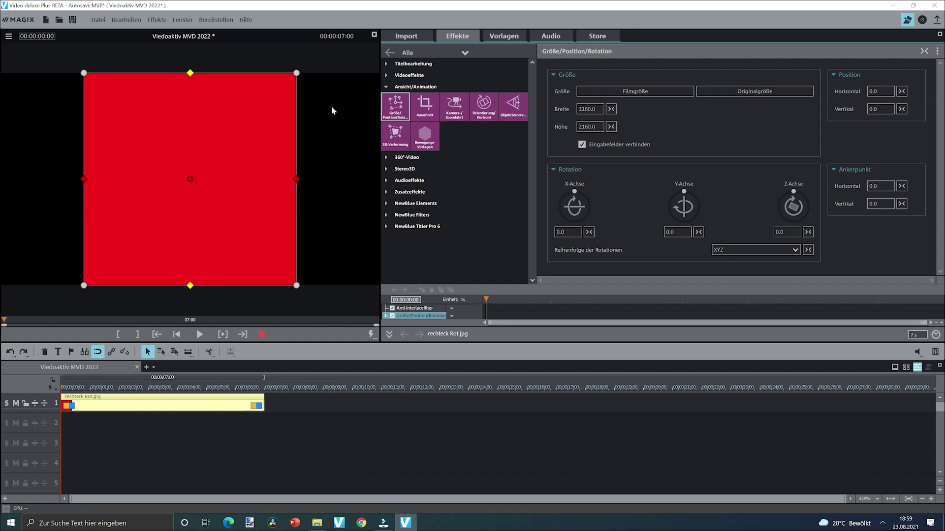
drag(296, 73, 41, 242)
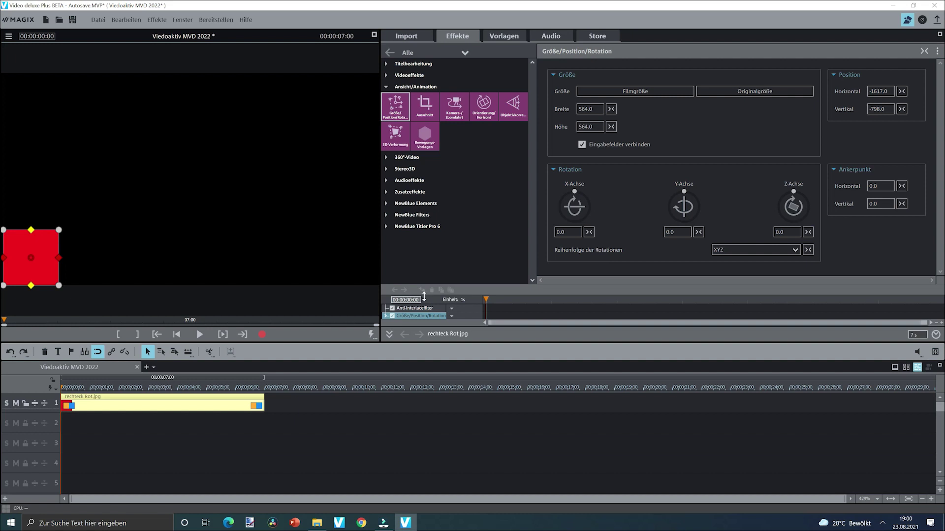
Set a Größe/Position/Rotation keyframe at the clip's start and move the anchor point to the red square's lower-right corner
click(566, 232)
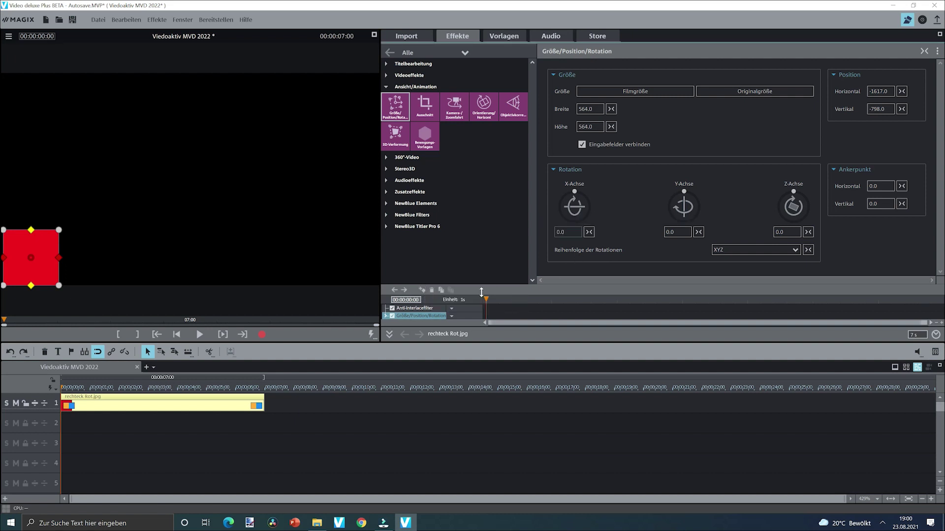
click(422, 291)
drag(30, 259, 59, 286)
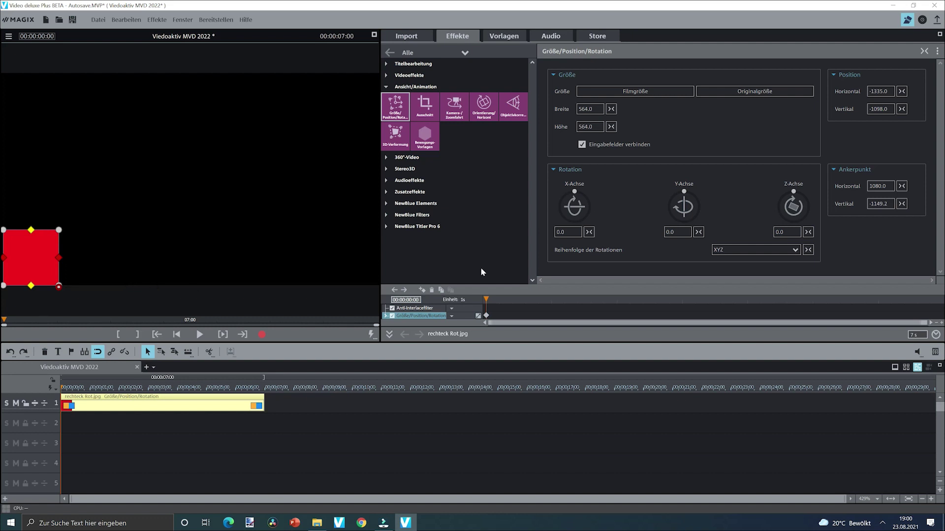
Add a Größe/Position/Rotation keyframe at 00:00:00:21 that rotates the red square 90° around the Z axis
drag(490, 298, 538, 294)
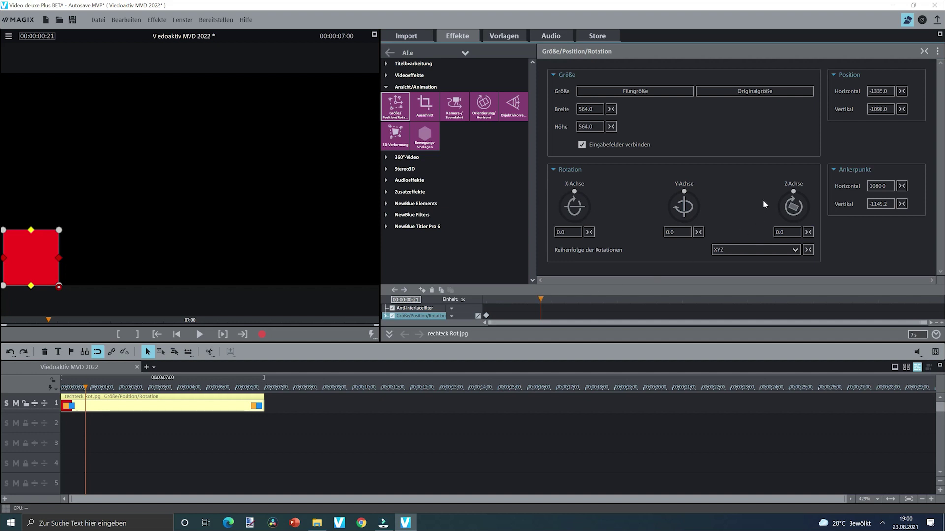
click(788, 232)
click(787, 232)
text(9)
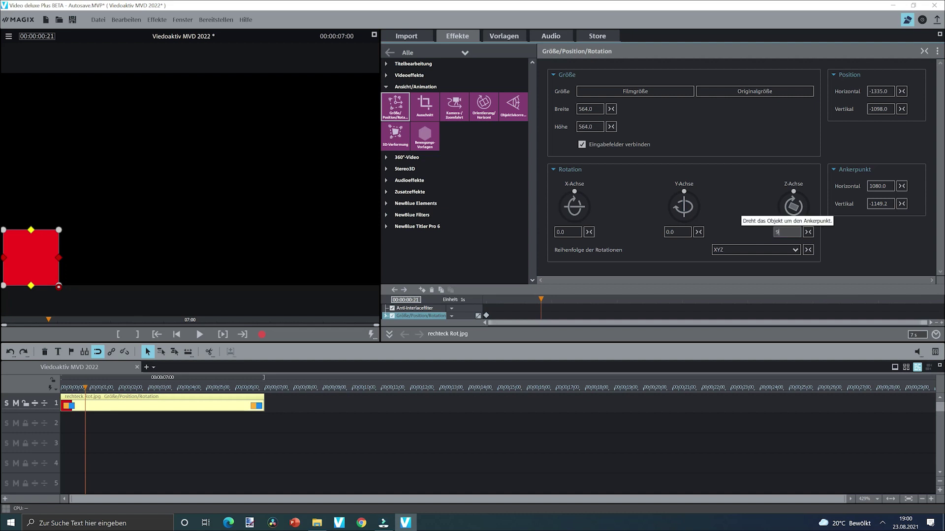
text(0)
key(Return)
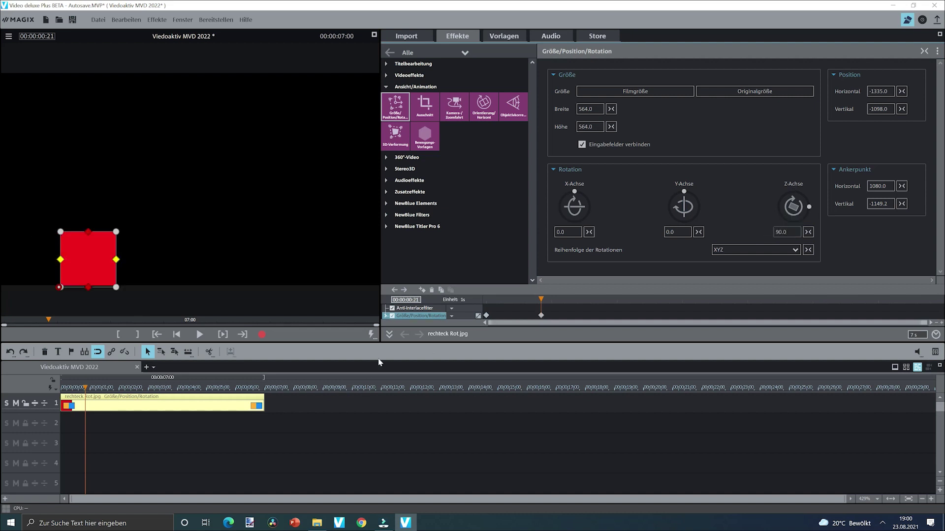
Split rechteck Rot.jpg at the 00:00:00:21 keyframe and move the second part's anchor point to the square's lower-right corner
mouse_move(541, 301)
mouse_down()
mouse_move(488, 301)
mouse_move(541, 301)
mouse_up()
click(99, 403)
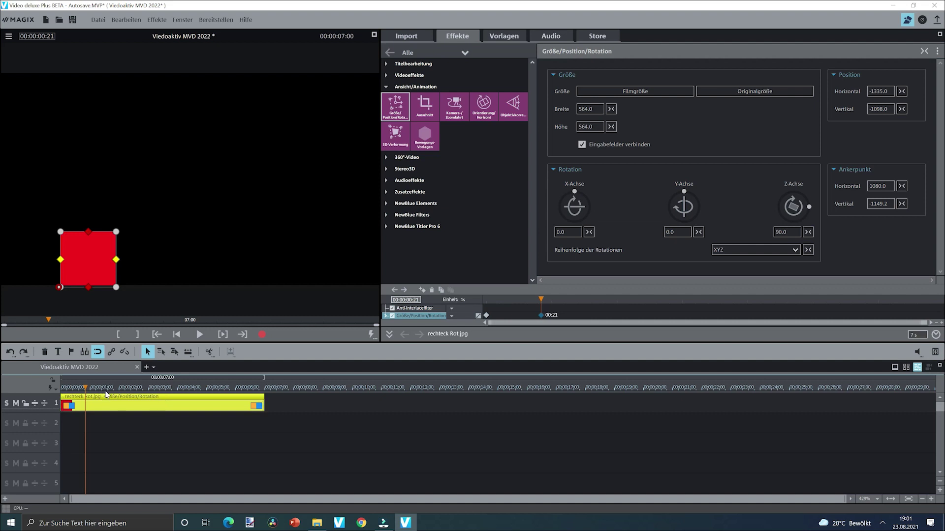
key(t)
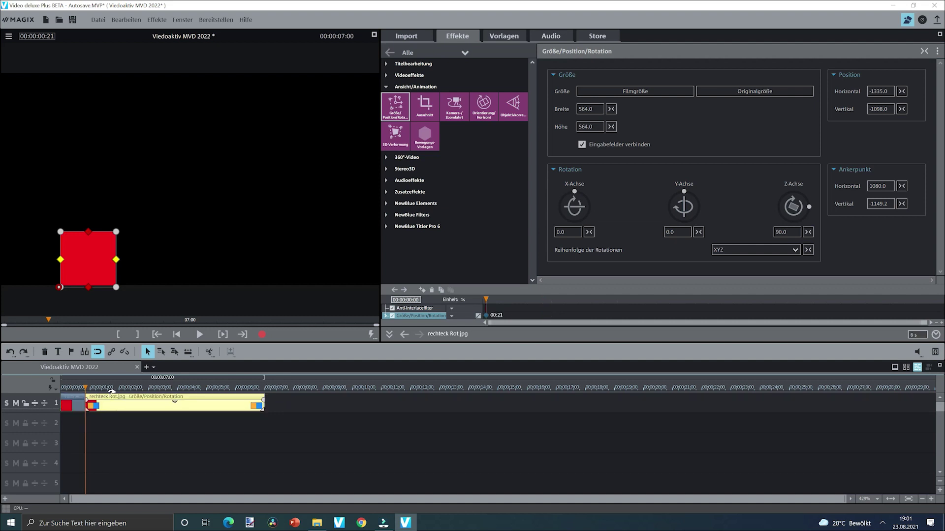
drag(58, 287, 116, 287)
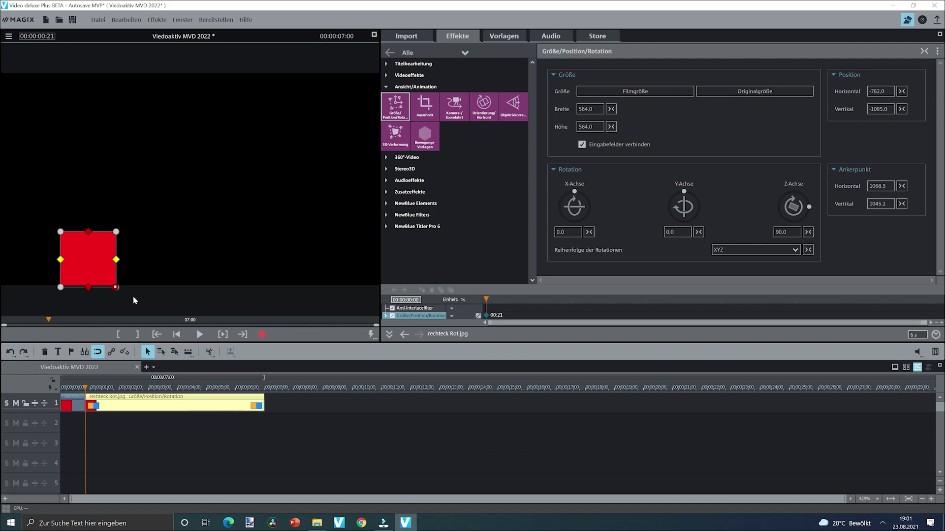
Add a keyframe about 20 frames into the second clip part with the red square's Z-axis rotation set to 180°
drag(483, 296, 546, 298)
double_click(787, 234)
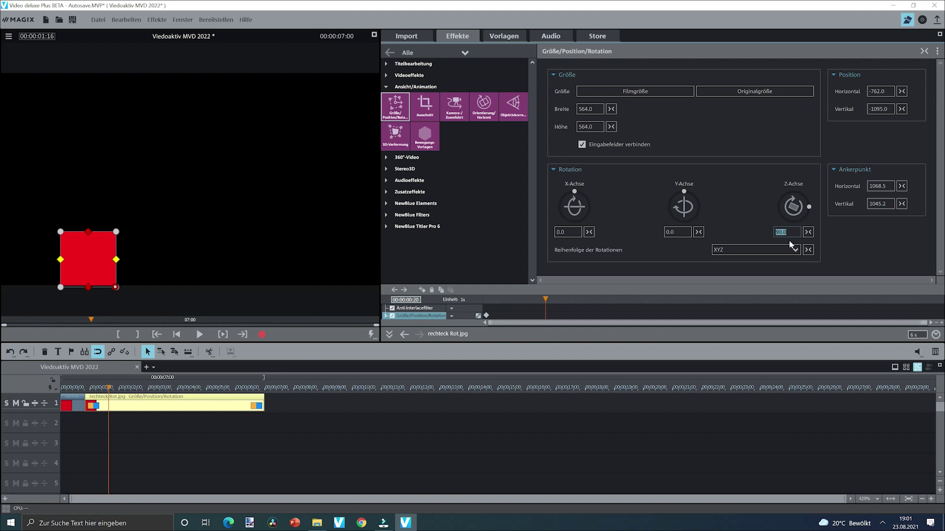
text(180)
key(Return)
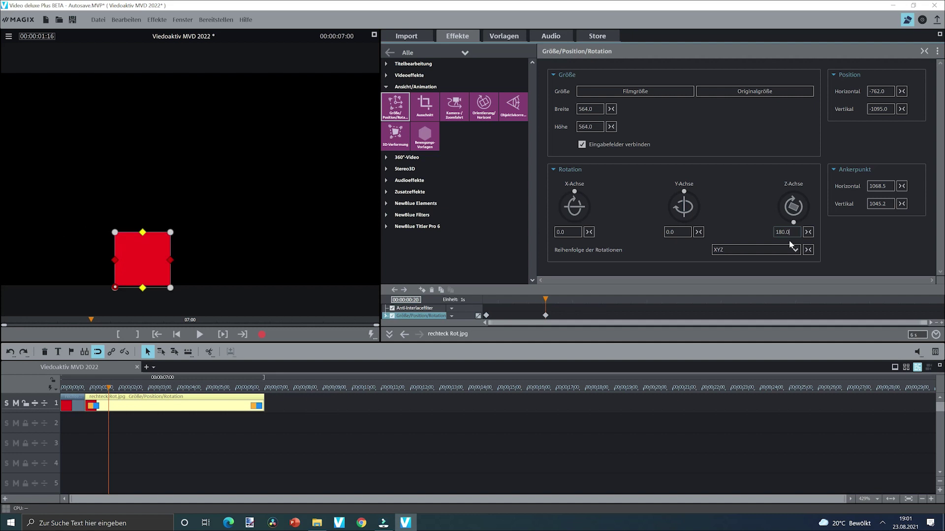
click(109, 387)
mouse_move(108, 387)
mouse_down()
mouse_move(51, 395)
mouse_move(109, 392)
mouse_up()
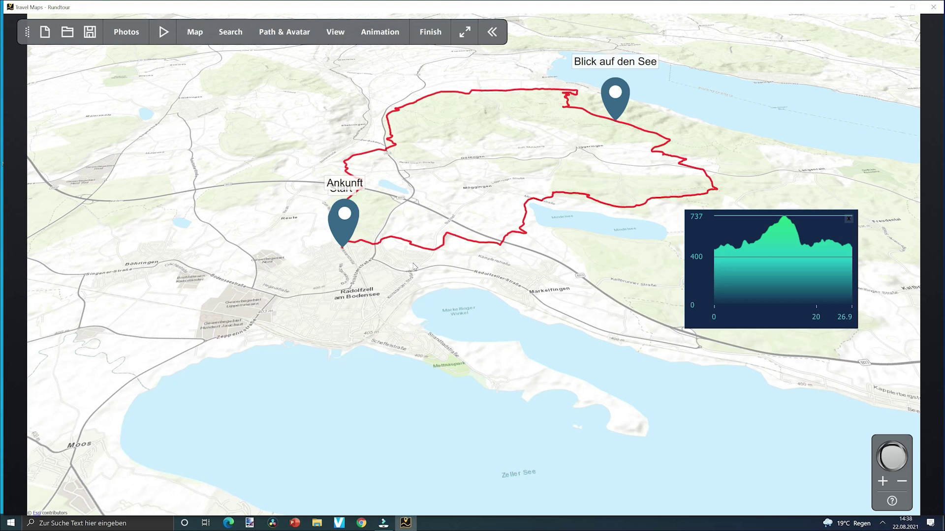
In Travel Maps, open the animation settings of the Rundtour route
click(379, 34)
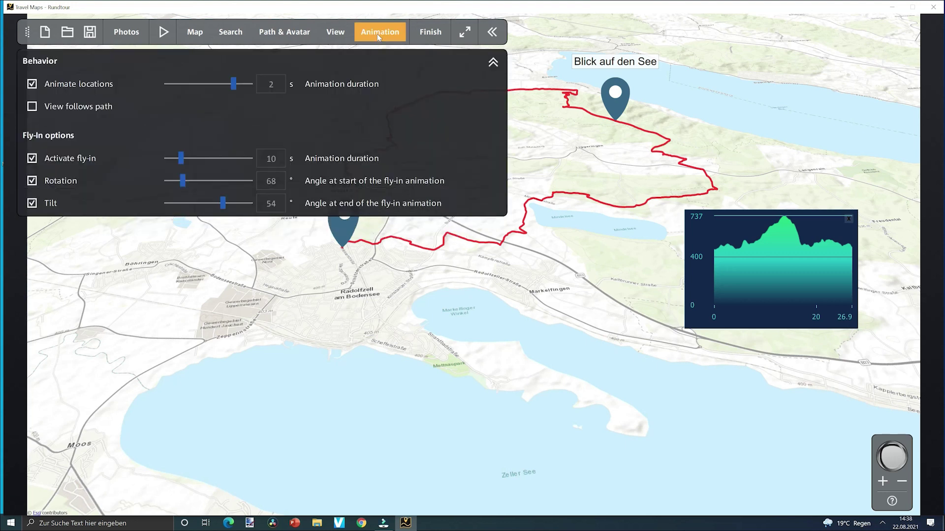